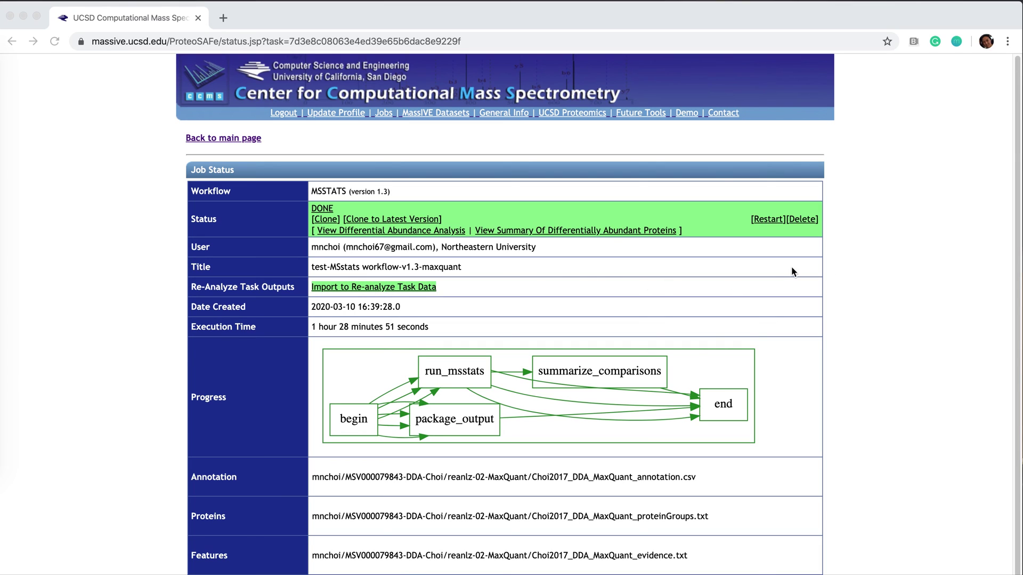
Step: From the MassIVE home page, search the datasets for 79843 and open the summary of dataset MSV000079843
left_click(320, 82)
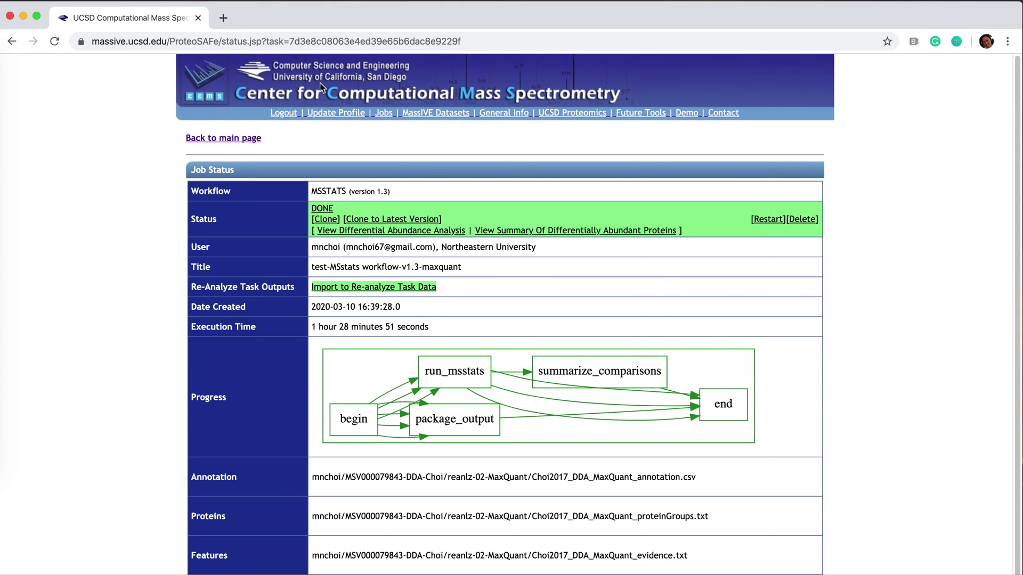
left_click(344, 90)
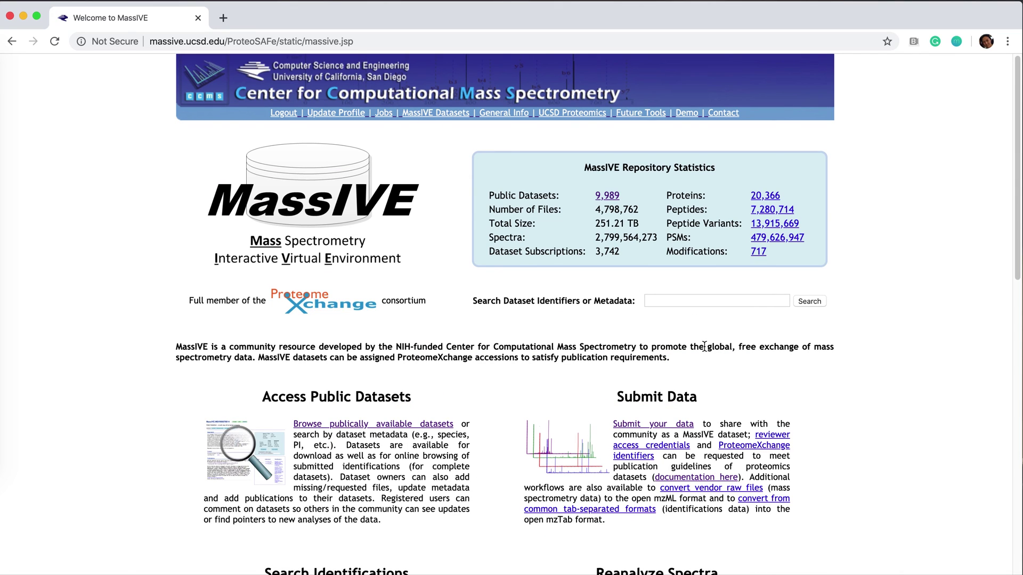
left_click(690, 295)
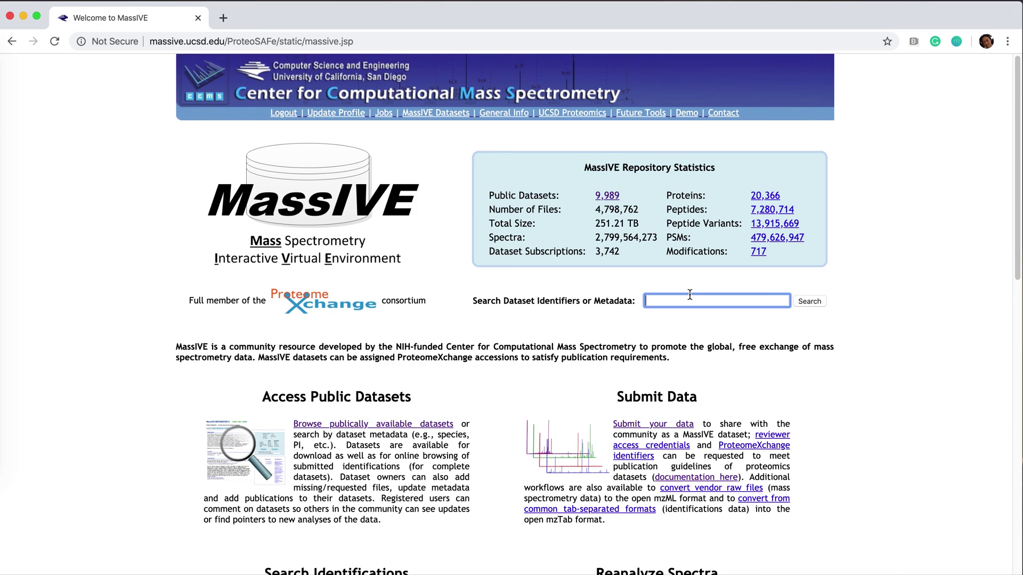
type("79843")
left_click(810, 301)
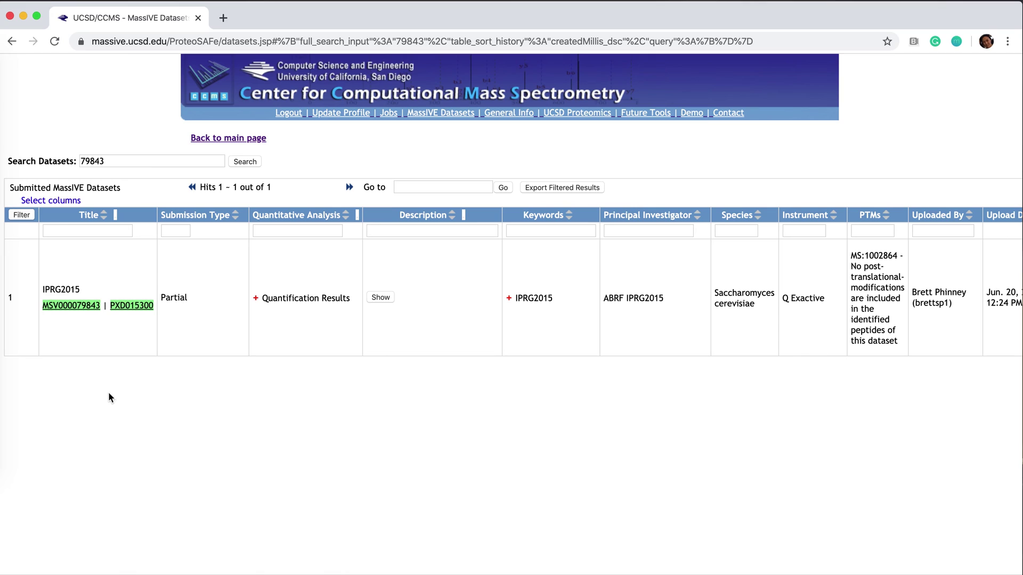
left_click(92, 309)
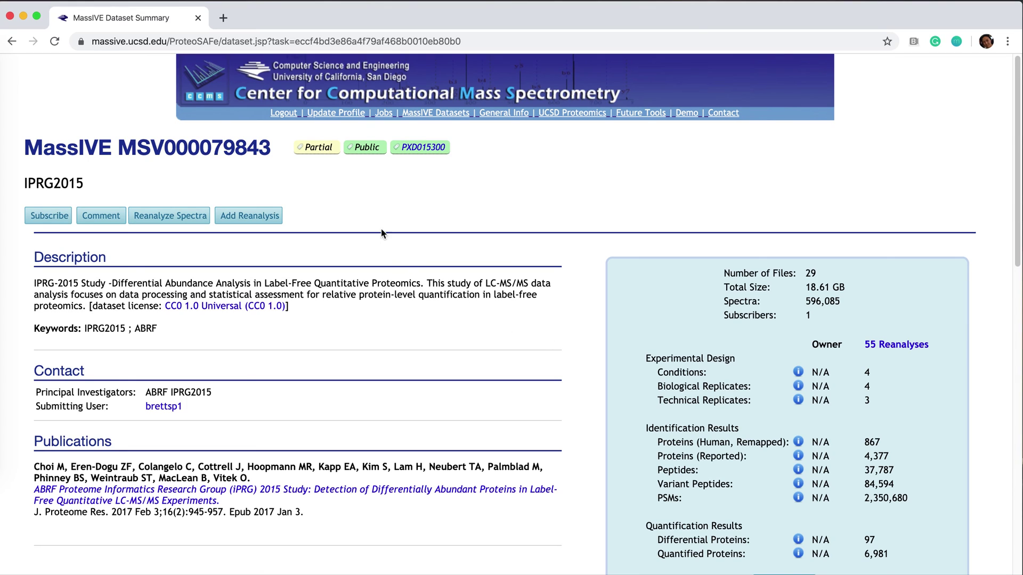
Step: Start a reanalysis for this dataset, titled "MassIVE.quant reanalysis from MaxQuant+MSstats workflow v1.3", and describe the iPRG2015 reanalysis using Andromeda, MaxQuant and MSstats(1.3)
left_click(255, 219)
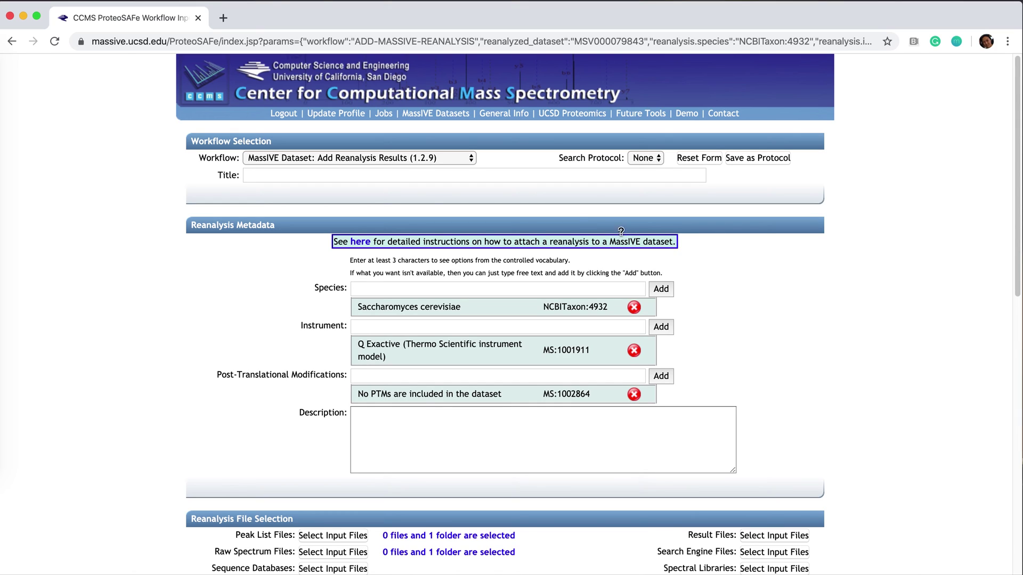
left_click(377, 175)
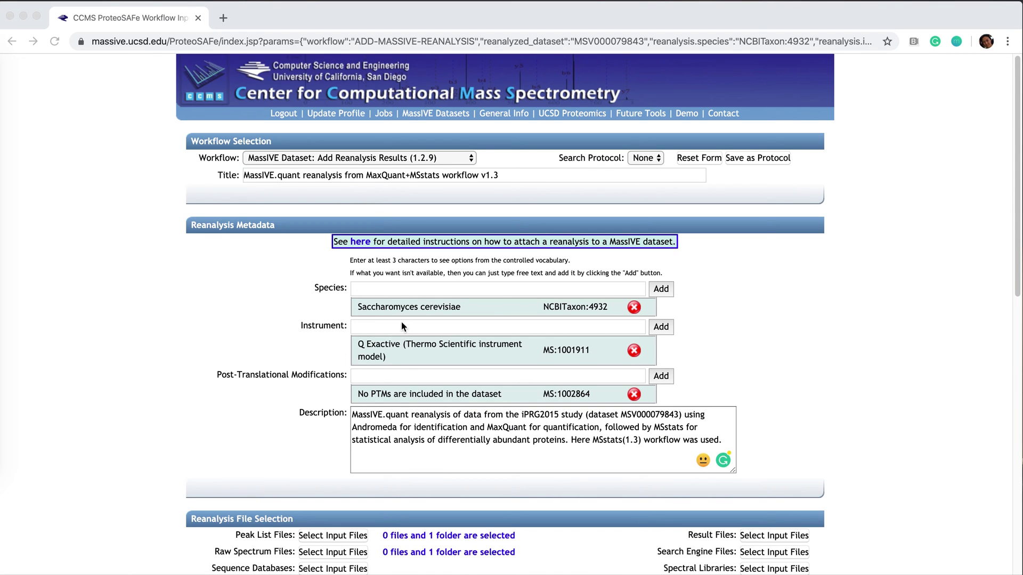
Step: Assign Choi2017_DDA_MaxQuant_annotation.csv from the MSV000079843-DDA-Choi/reanlz-02-MaxQuant folder to the Metadata category
scroll(432, 435, "down", 2)
scroll(432, 436, "down", 6)
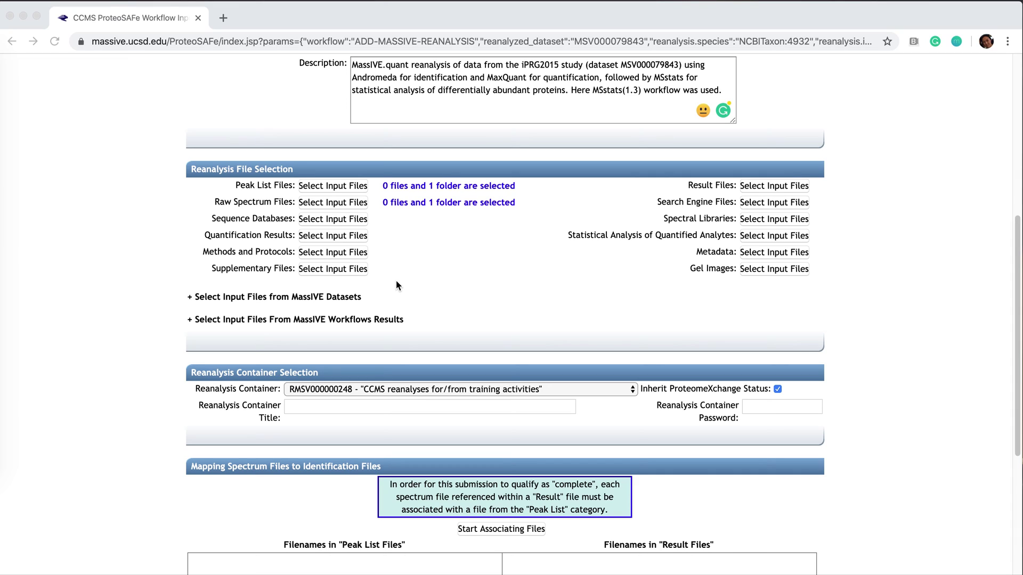
left_click(353, 219)
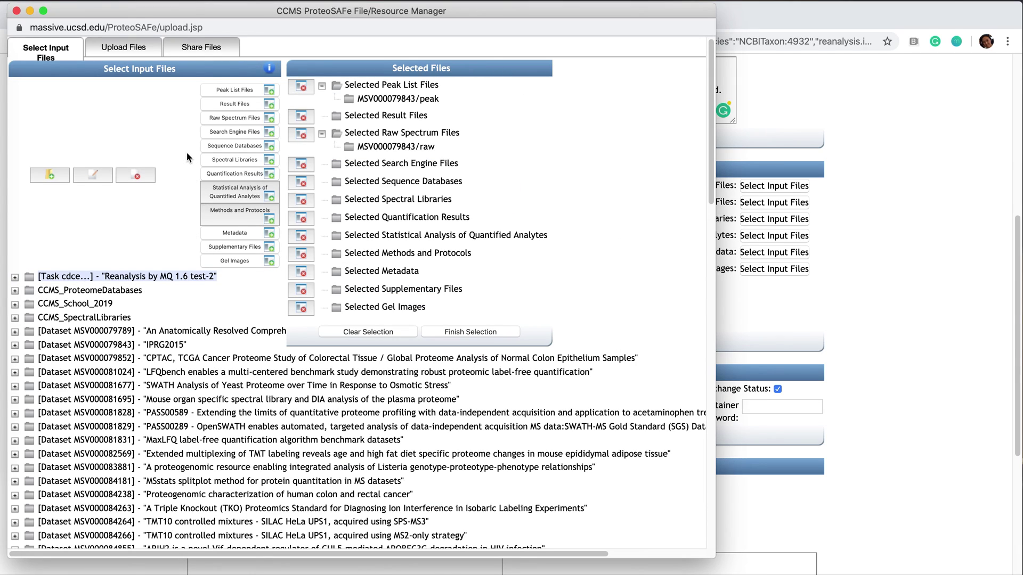
scroll(159, 311, "down", 1)
scroll(160, 311, "down", 15)
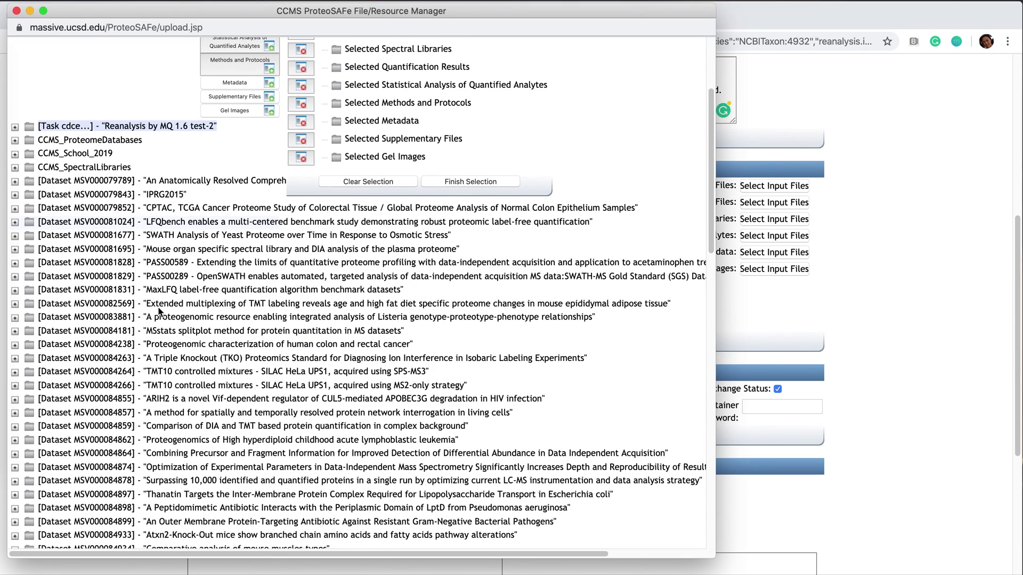
scroll(158, 312, "down", 5)
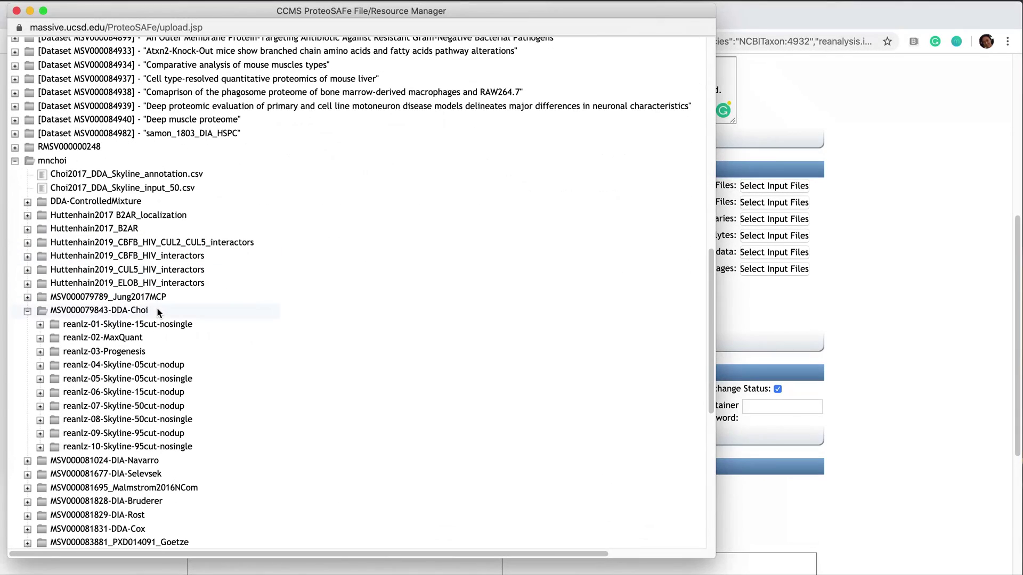
left_click(39, 338)
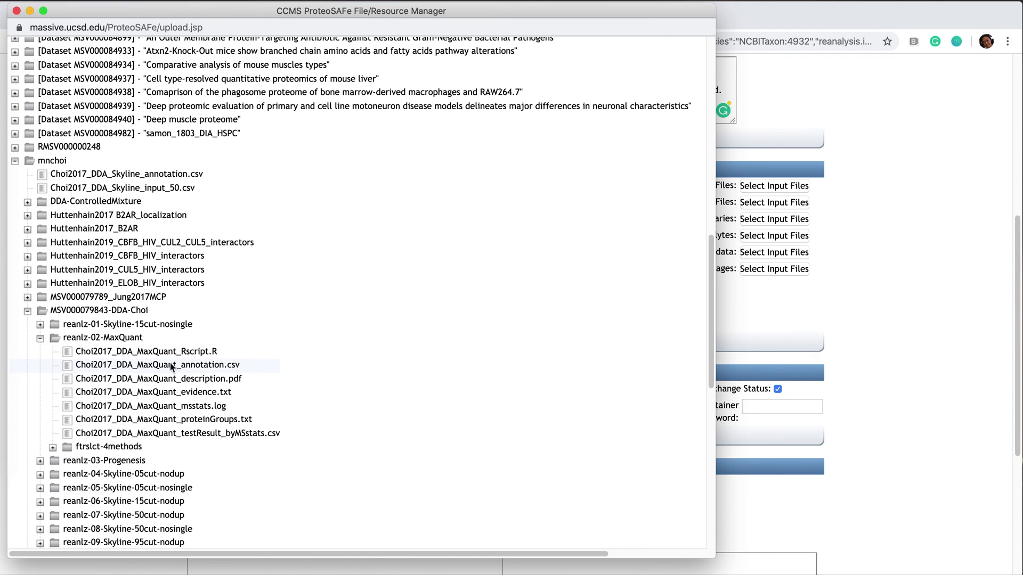
left_click(220, 366)
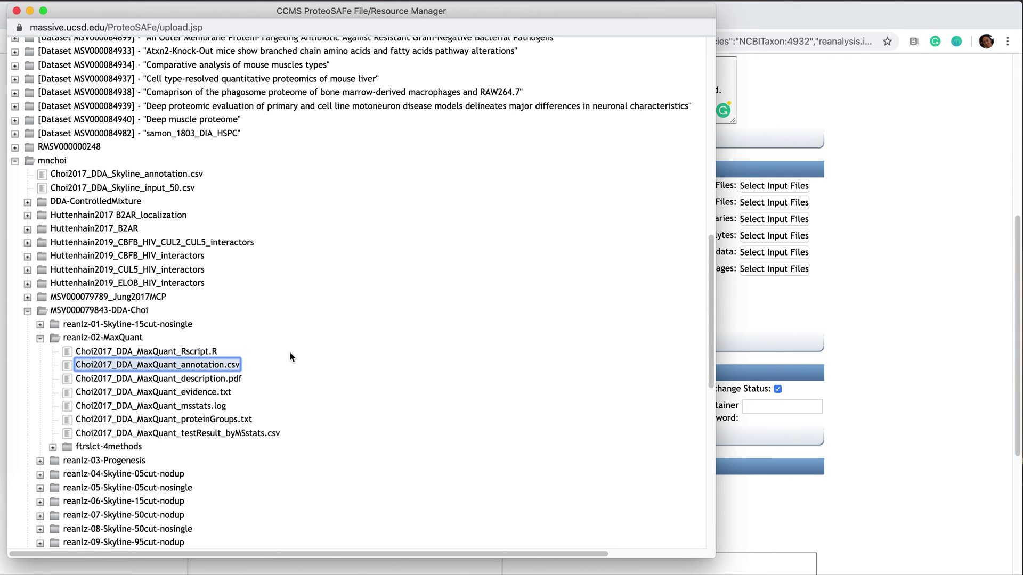
scroll(291, 358, "up", 15)
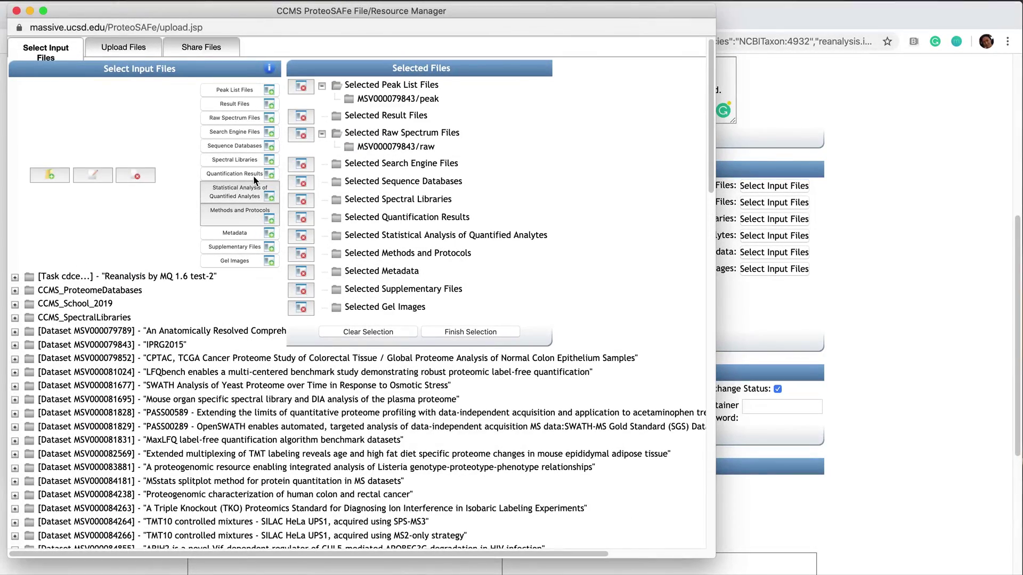
left_click(245, 233)
Step: Assign Choi2017_DDA_MaxQuant_evidence.txt and Choi2017_DDA_MaxQuant_proteinGroups.txt from the reanlz-02-MaxQuant folder to Quantification Results
scroll(237, 341, "down", 15)
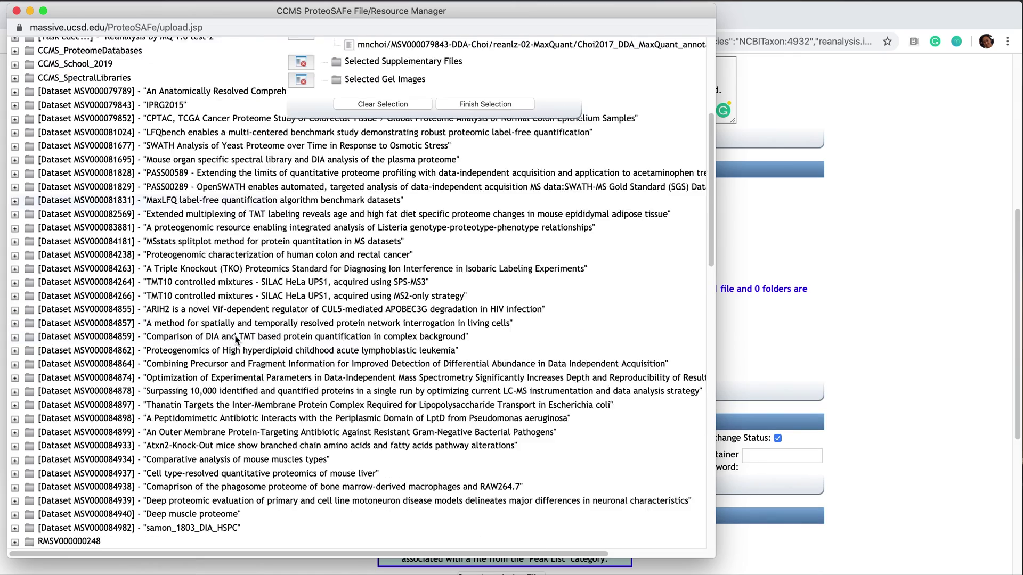
scroll(237, 342, "down", 1)
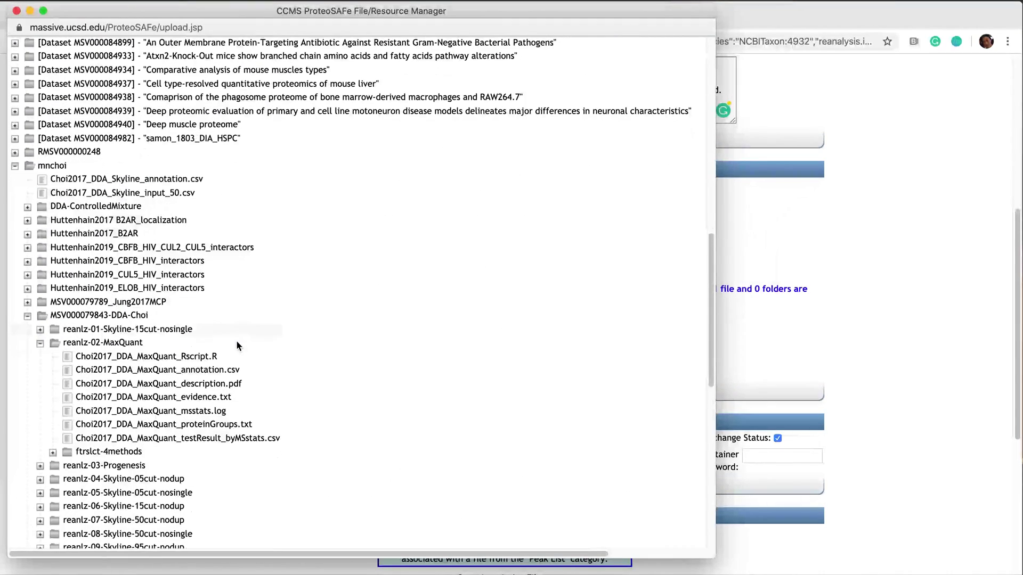
left_click(212, 401)
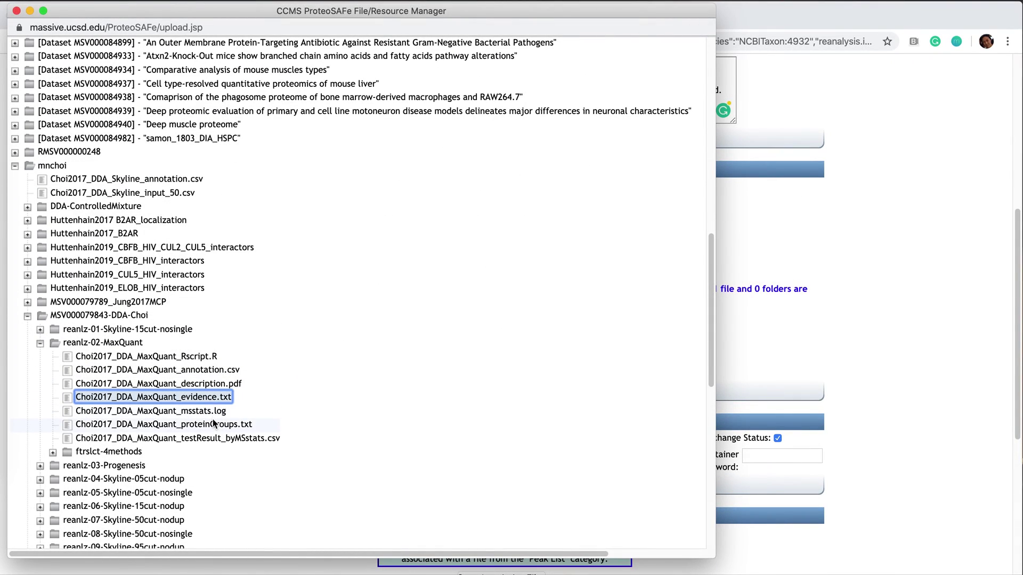
left_click(215, 424)
scroll(298, 394, "up", 15)
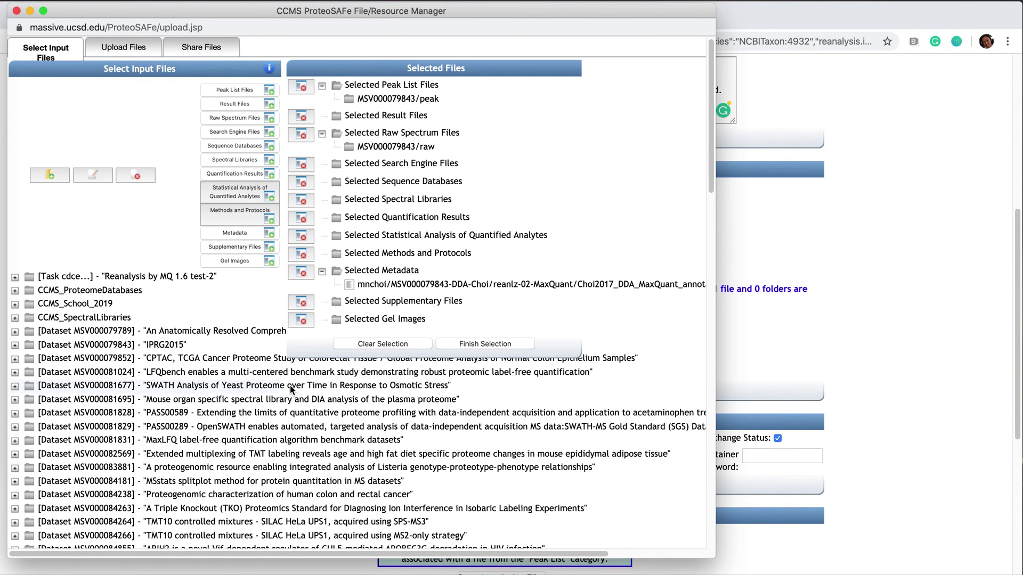
left_click(229, 177)
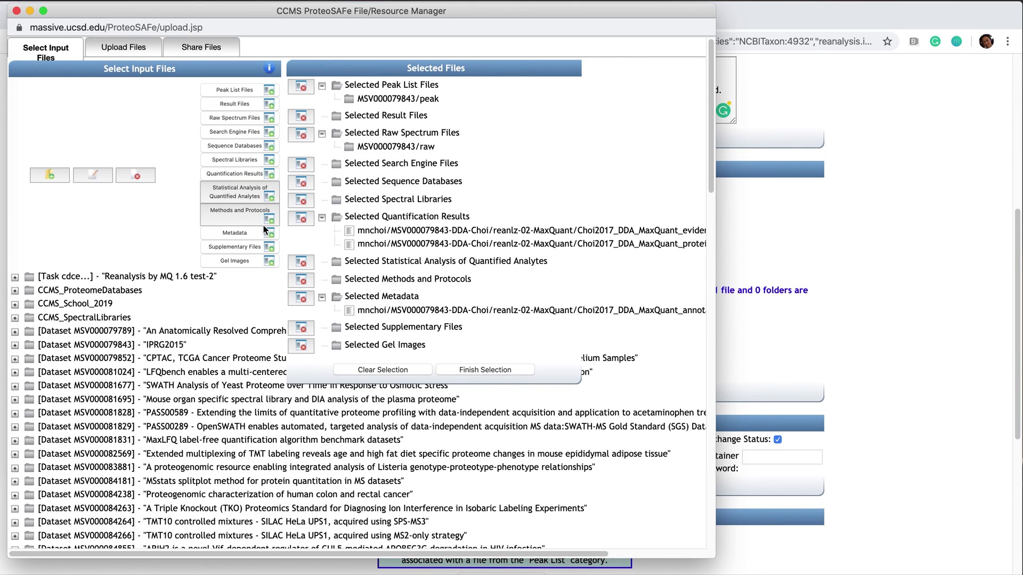
Step: Remove the MSV000079843/peak folder from the selected Peak List Files and finish the file selection
left_click(427, 100)
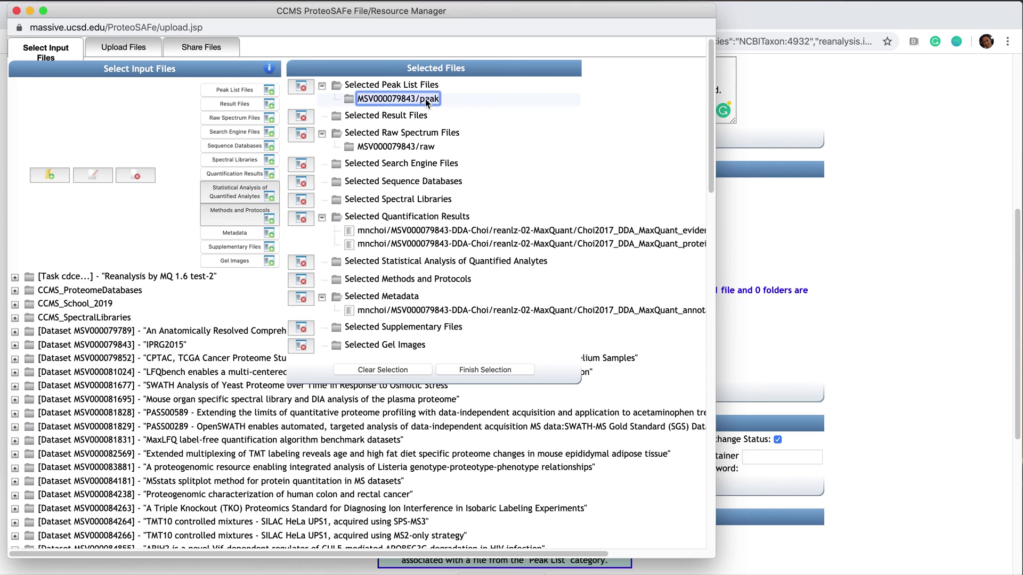
left_click(304, 87)
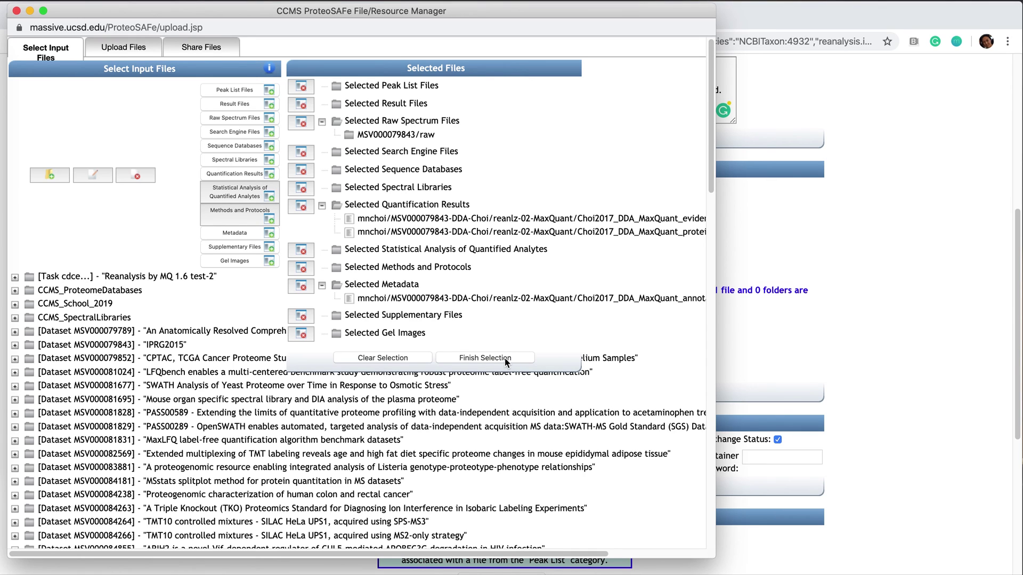
left_click(484, 358)
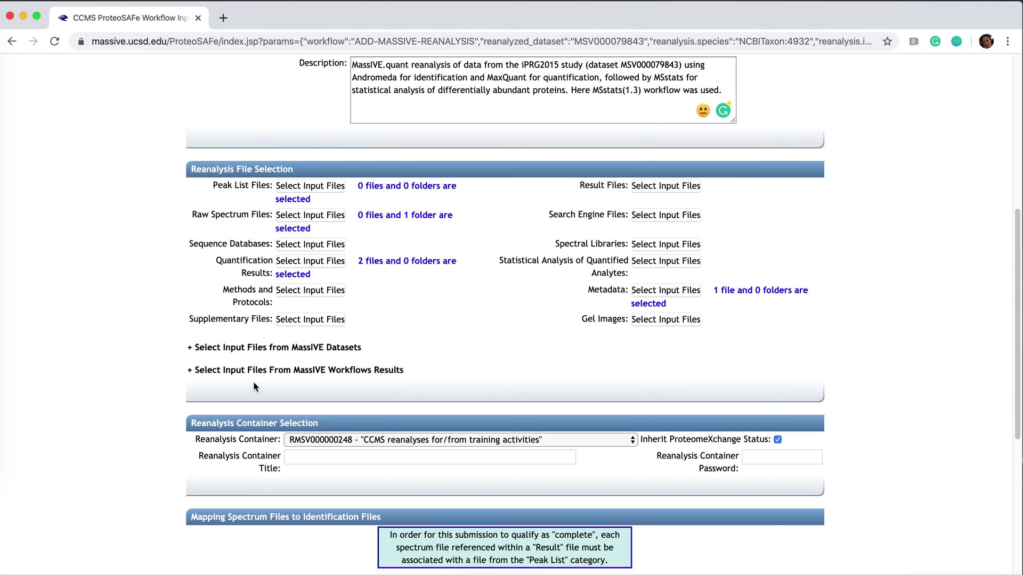
Step: From the MassIVE workflow results of task test-MSstats workflow-v1.3-maxquant, add the msstats.log file as Methods and Protocols
scroll(254, 381, "down", 2)
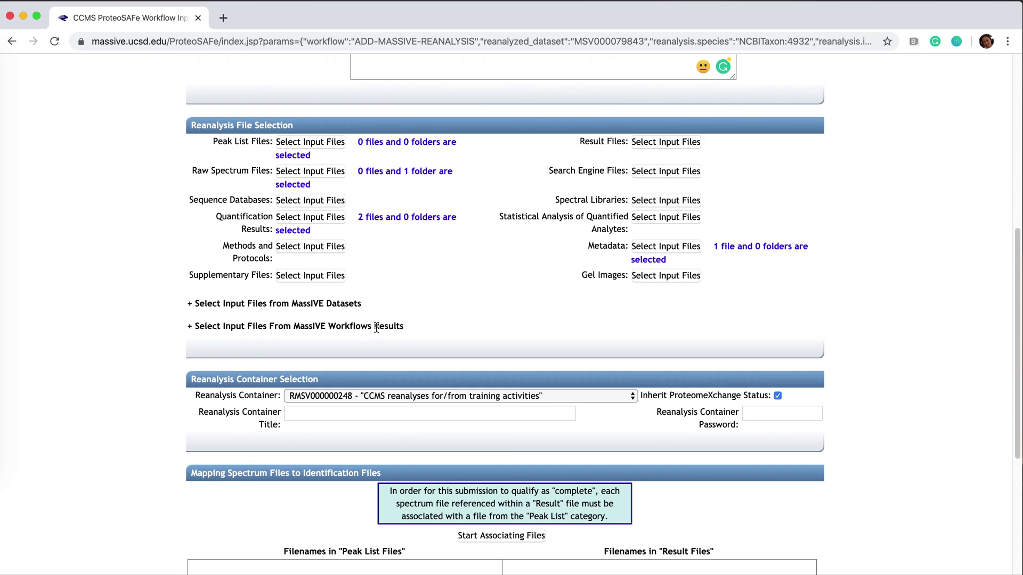
left_click(190, 327)
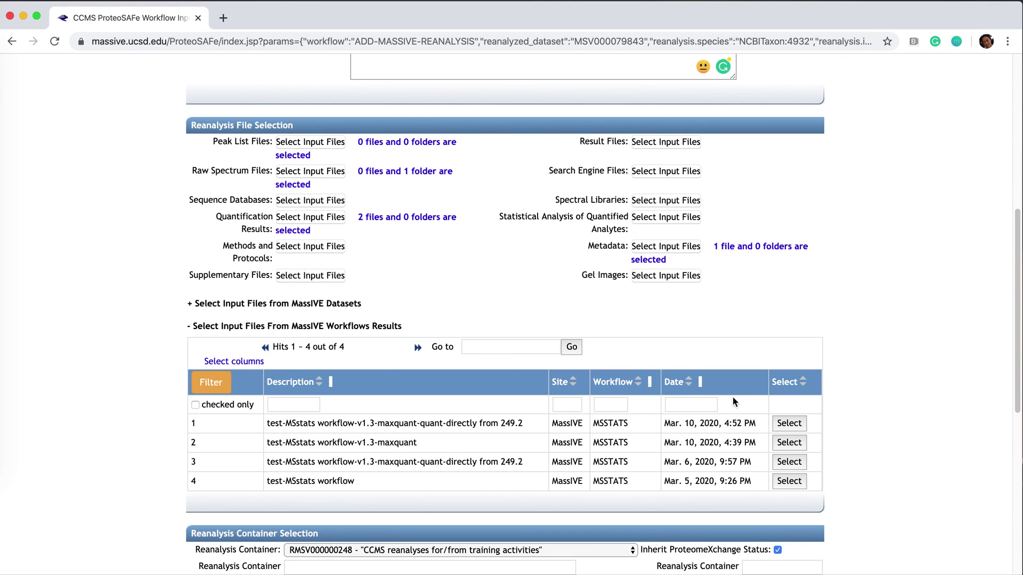
scroll(841, 386, "down", 1)
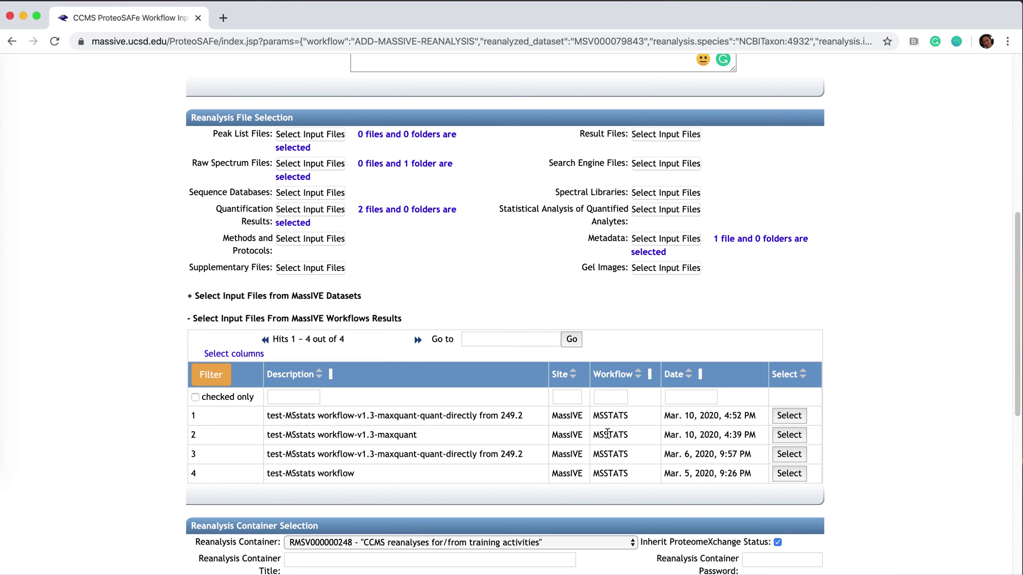
left_click(785, 435)
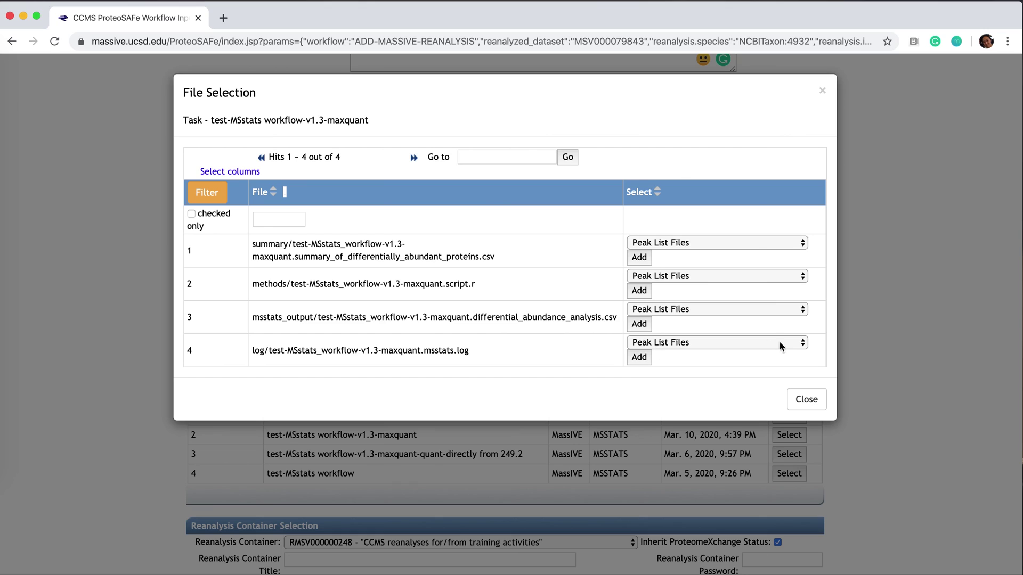
left_click(800, 345)
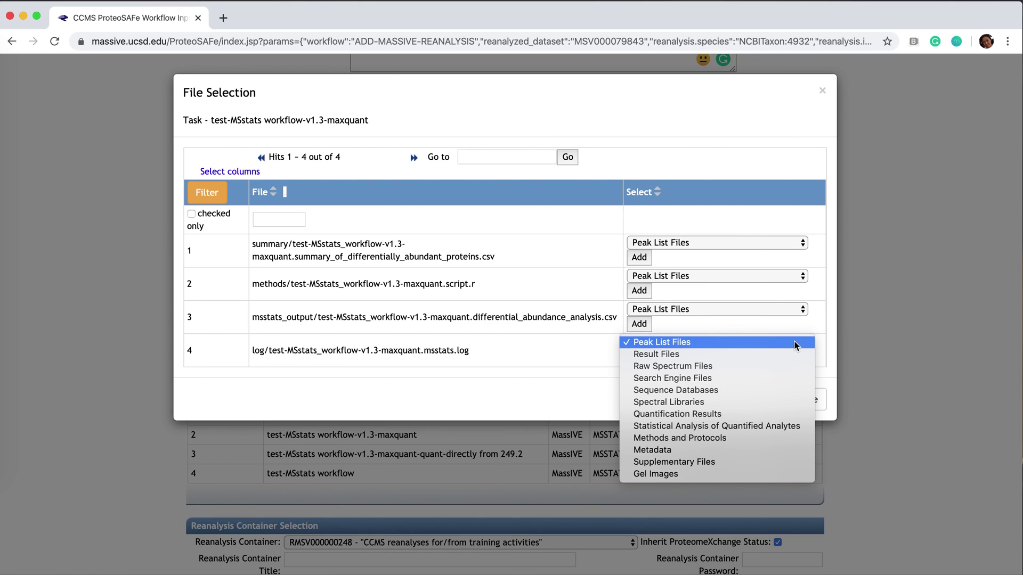
left_click(737, 440)
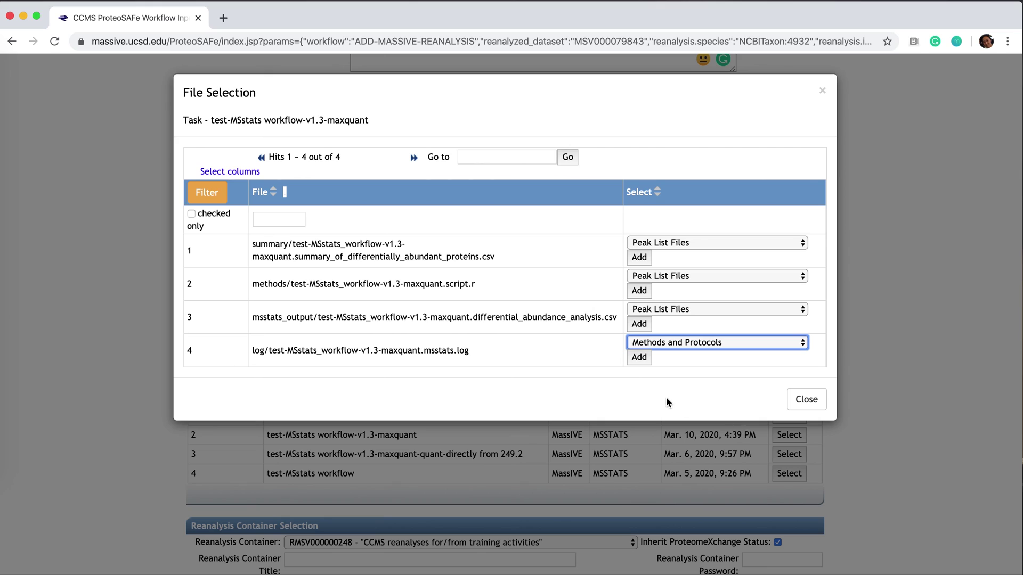
left_click(640, 358)
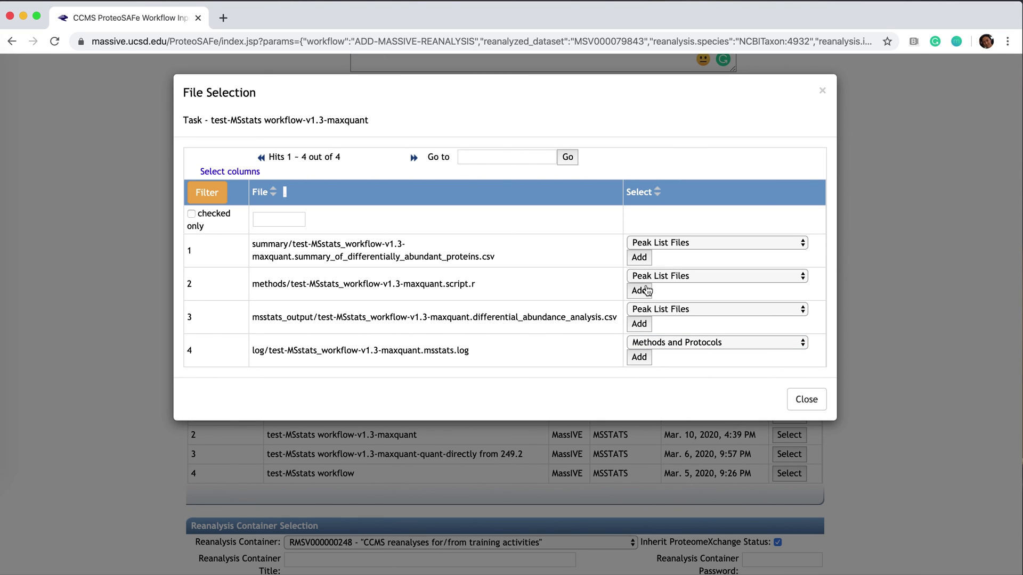
Step: Add the workflow's script.r file to the reanalysis as Methods and Protocols
left_click(799, 277)
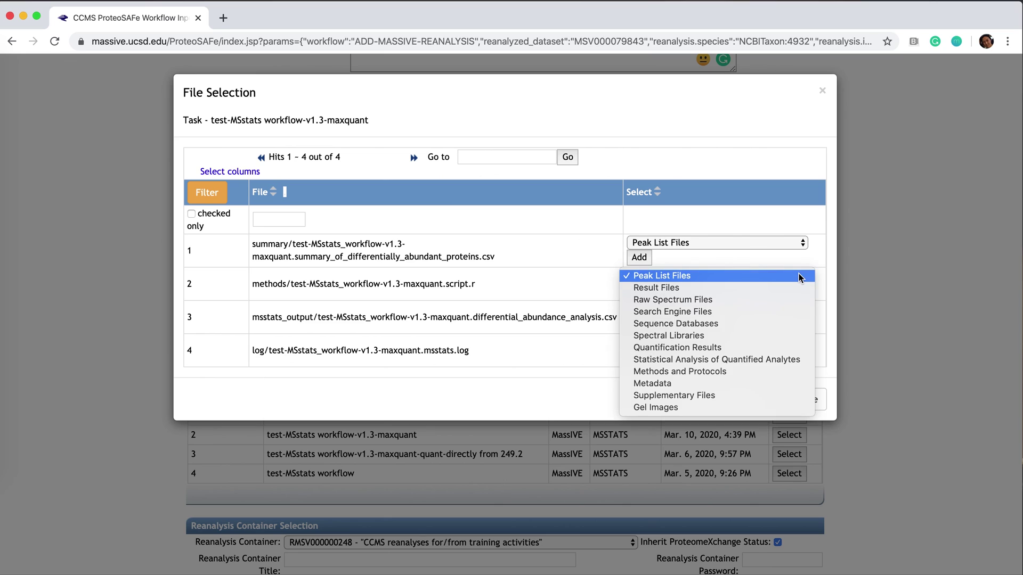
left_click(719, 372)
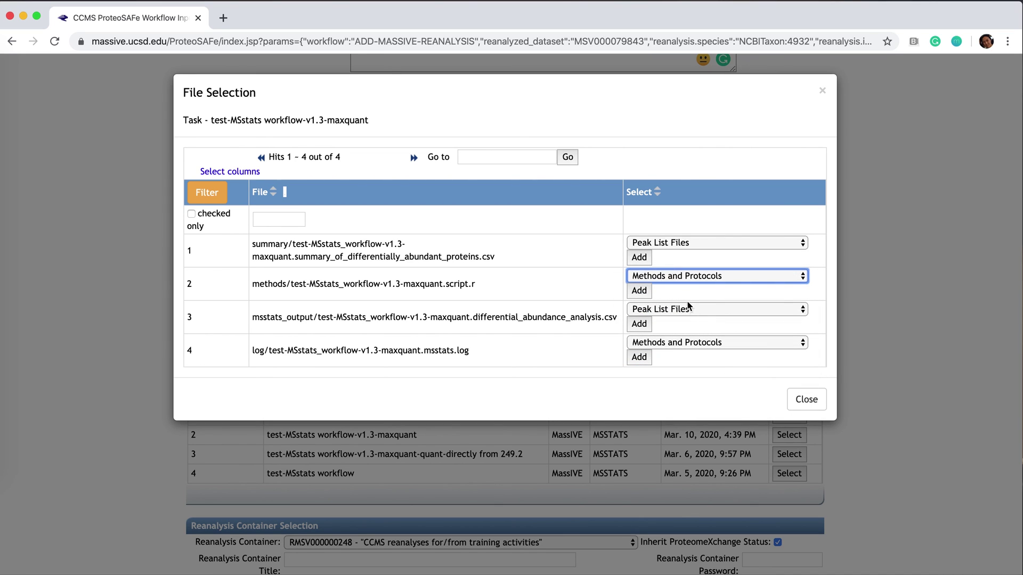
left_click(639, 293)
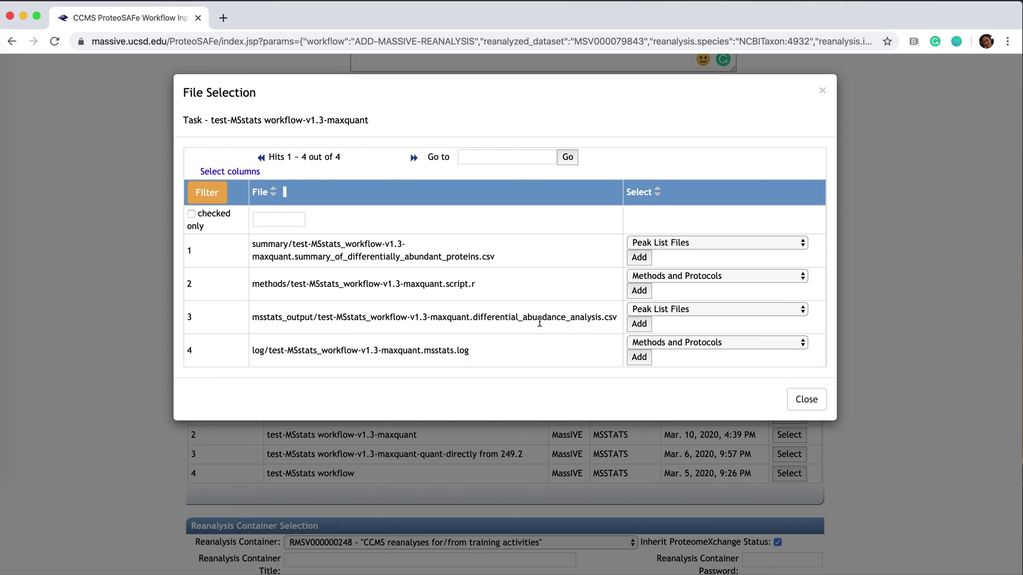
Step: Add the workflow's differential_abundance_analysis.csv file to the reanalysis as Statistical Analysis of Quantified Analytes
left_click(687, 310)
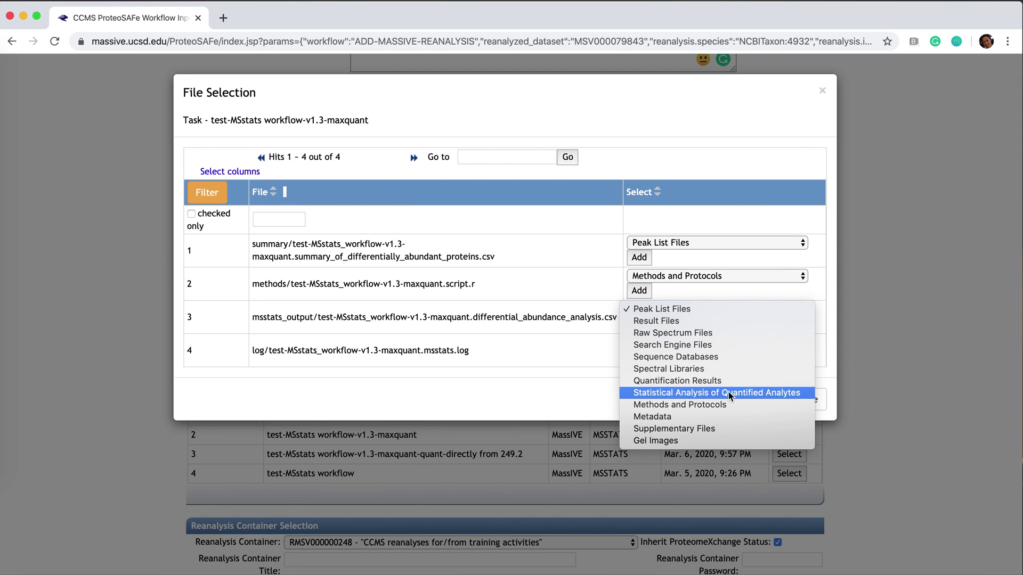
left_click(783, 398)
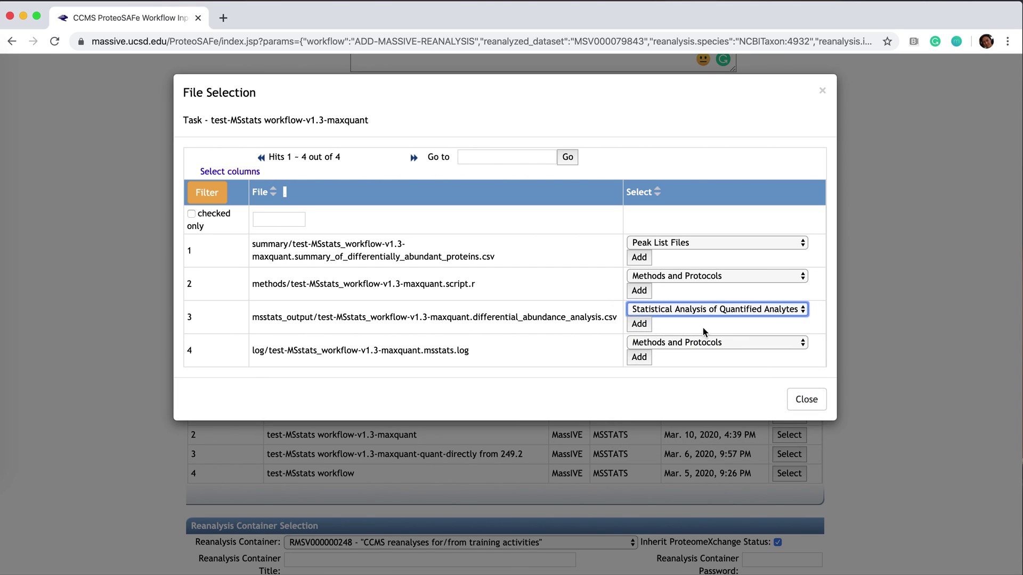
left_click(640, 325)
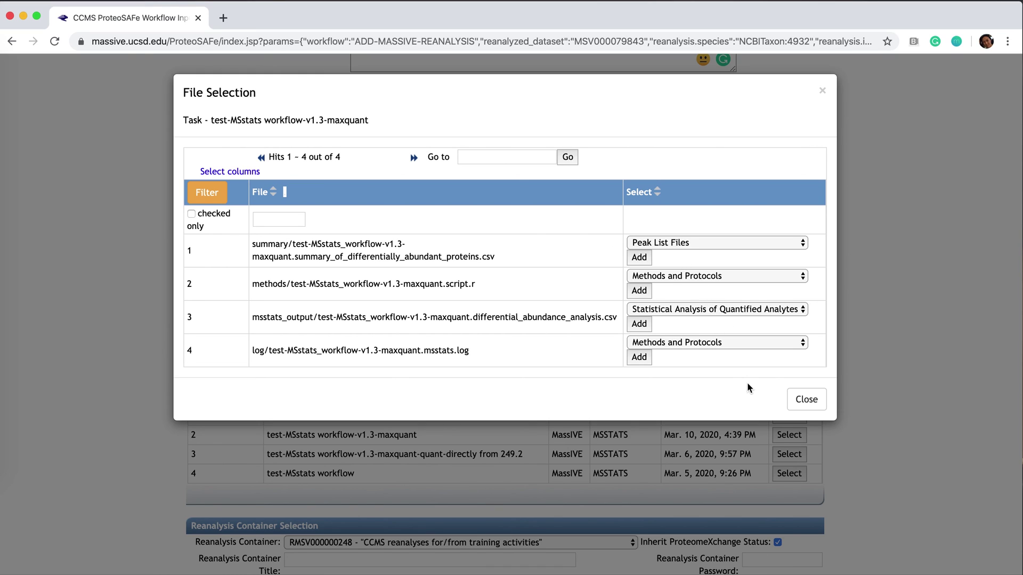
Step: Finish selecting the workflow result files and review the files assigned to each category under Reanalysis File Selection
left_click(807, 400)
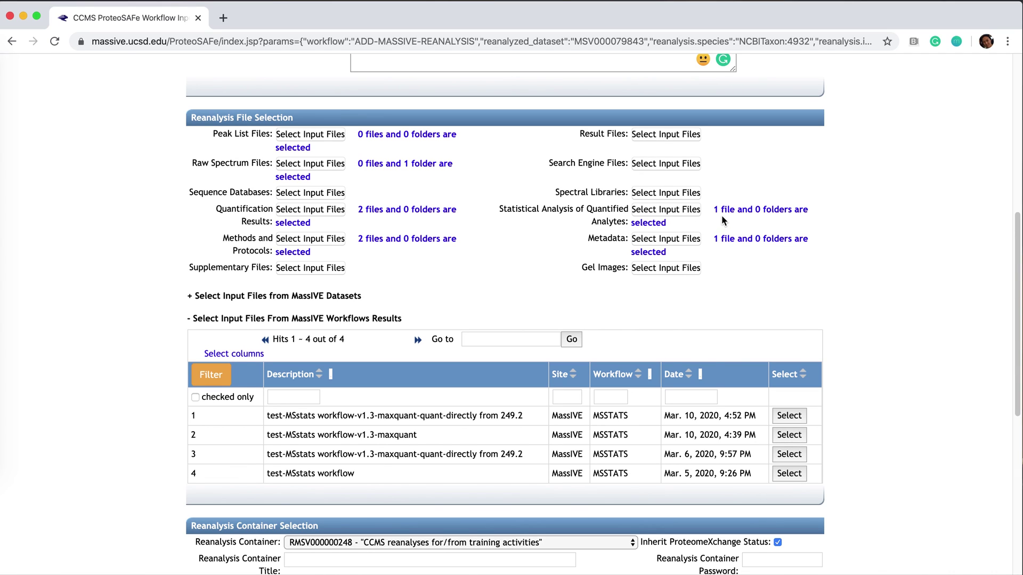
mouse_move(724, 219)
scroll(893, 310, "down", 5)
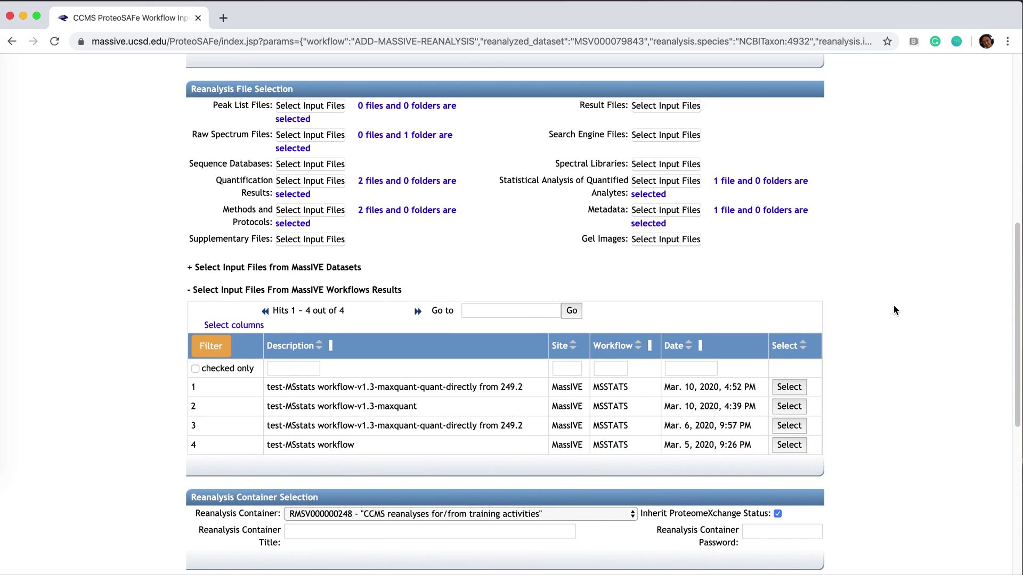
Step: Keep RMSV000000248 "CCMS reanalyses for/from training activities" as the reanalysis container and submit the reanalysis workflow
scroll(893, 310, "down", 3)
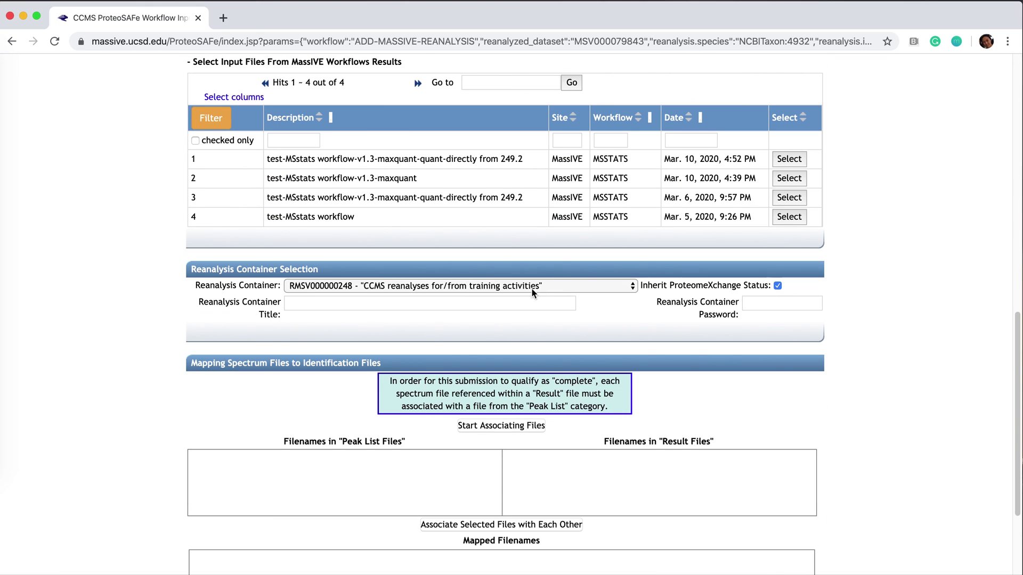
left_click(630, 286)
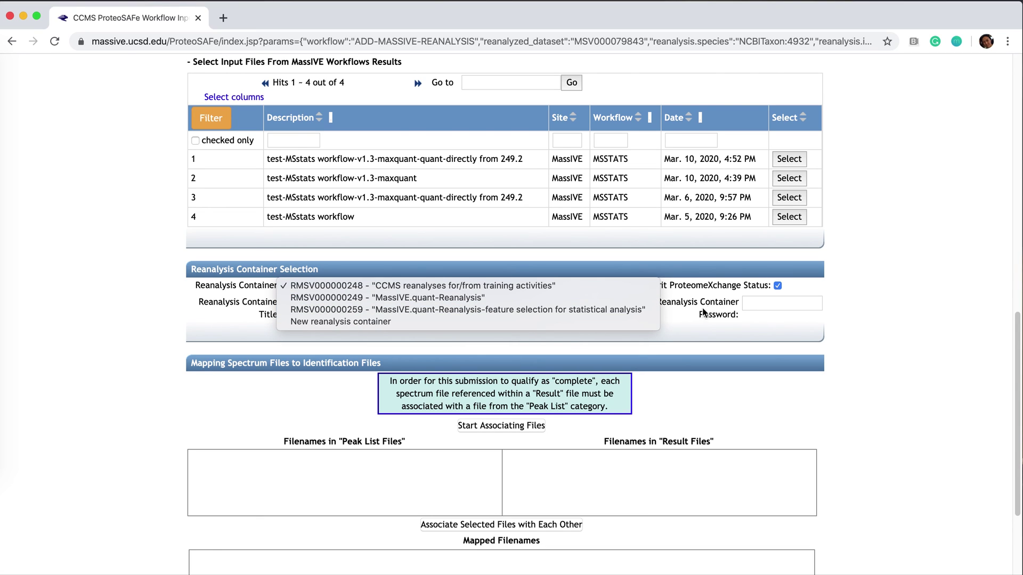
left_click(845, 288)
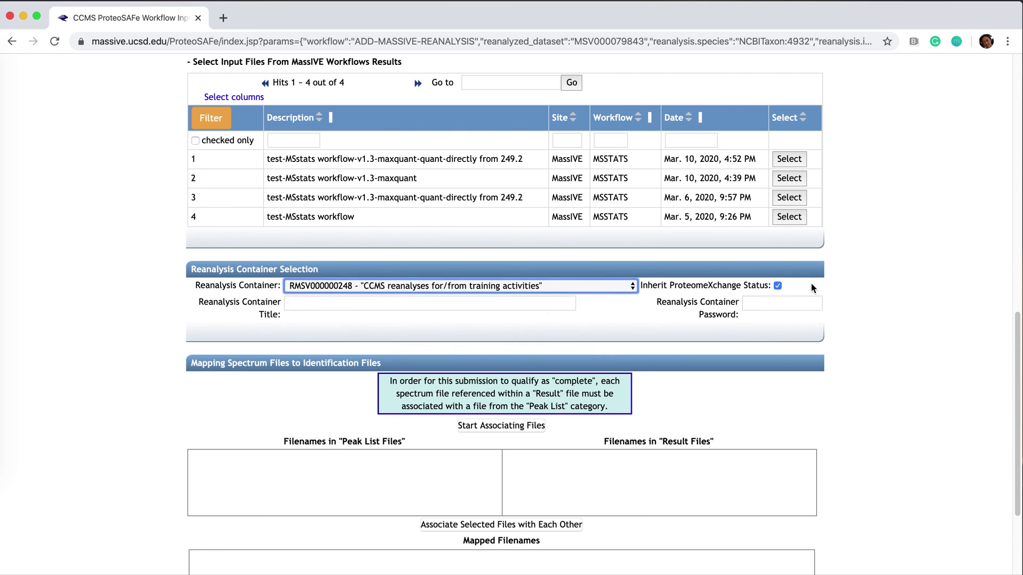
scroll(905, 328, "down", 3)
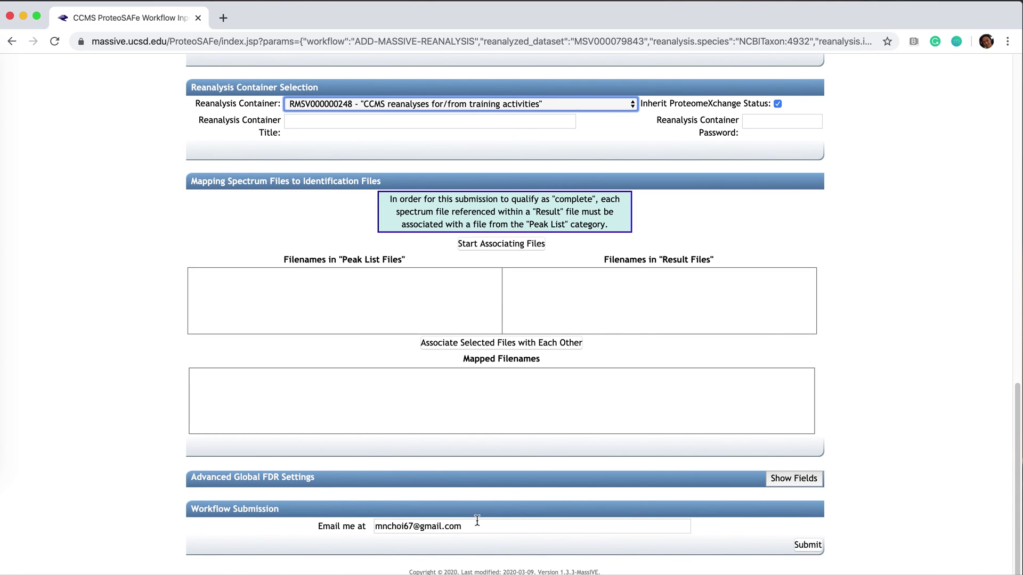
left_click(815, 550)
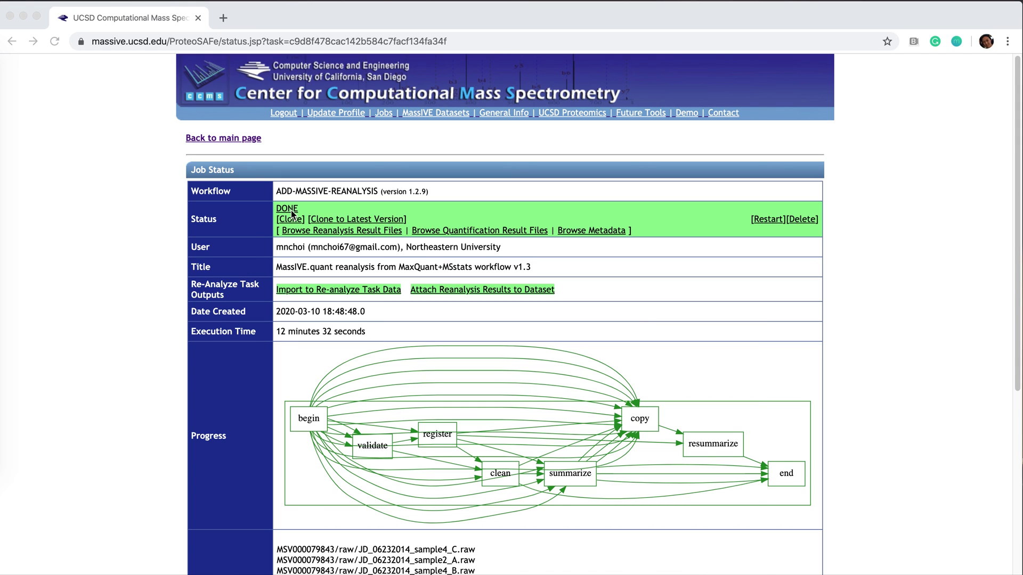
Step: From the finished job's status page, return to the MassIVE home page, search for dataset 79843 and open MSV000079843
left_click(665, 267)
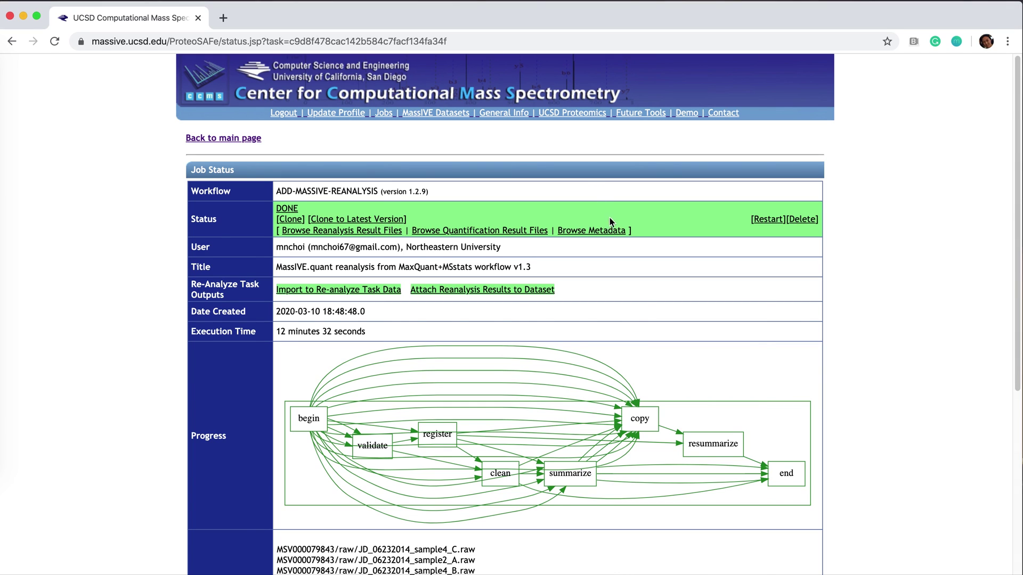
left_click(383, 85)
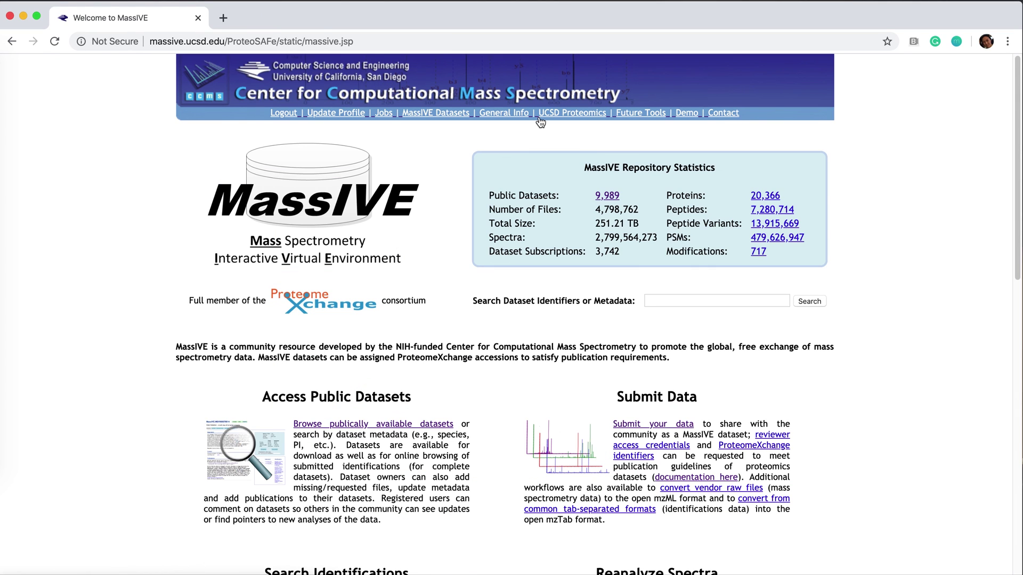
left_click(674, 301)
type("79843")
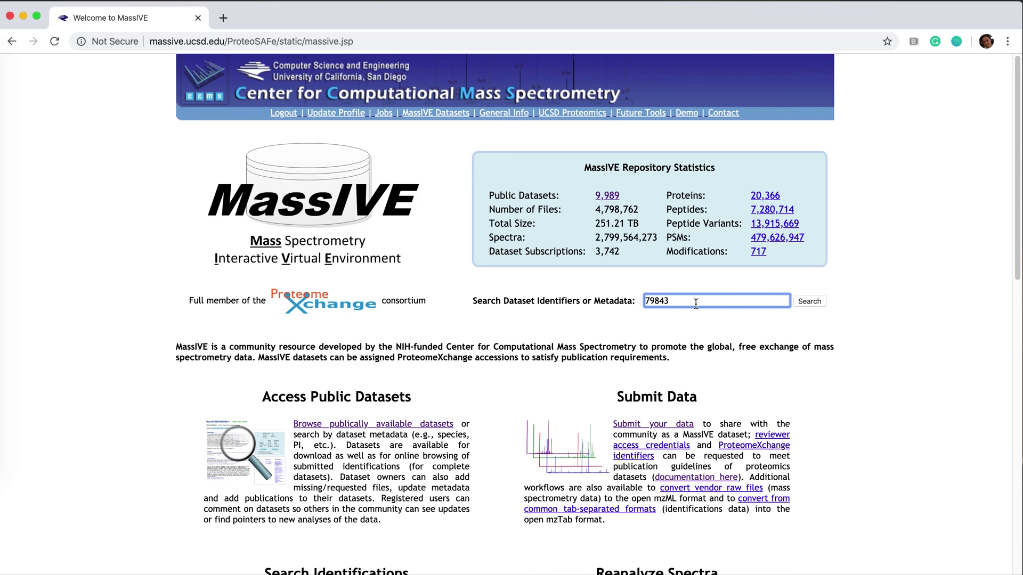
left_click(810, 301)
left_click(83, 311)
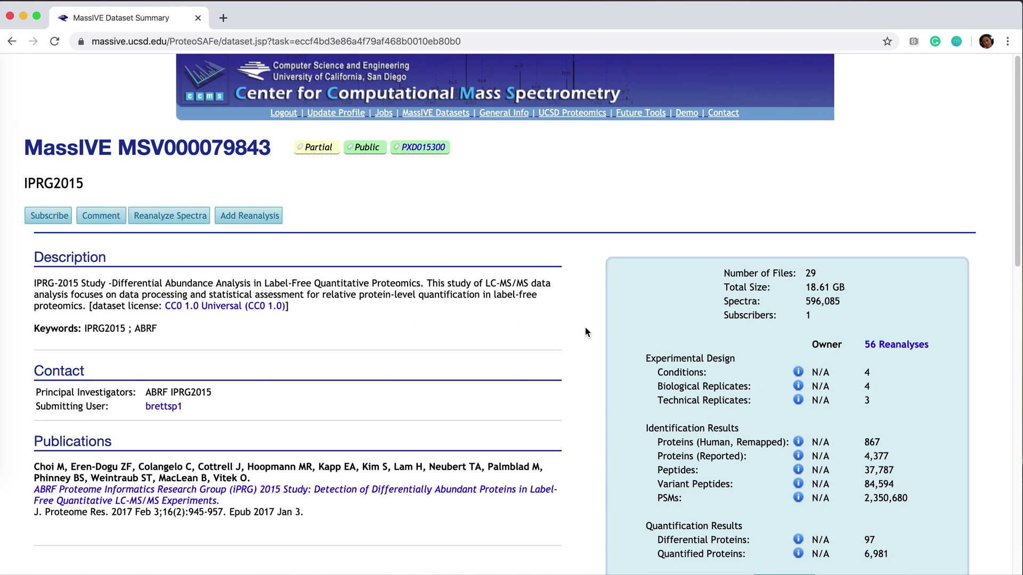
Step: Open reanalysis RMSV000000248.36 from the dataset's reanalyses list and review its description, experimental design and quantification results
scroll(585, 328, "down", 3)
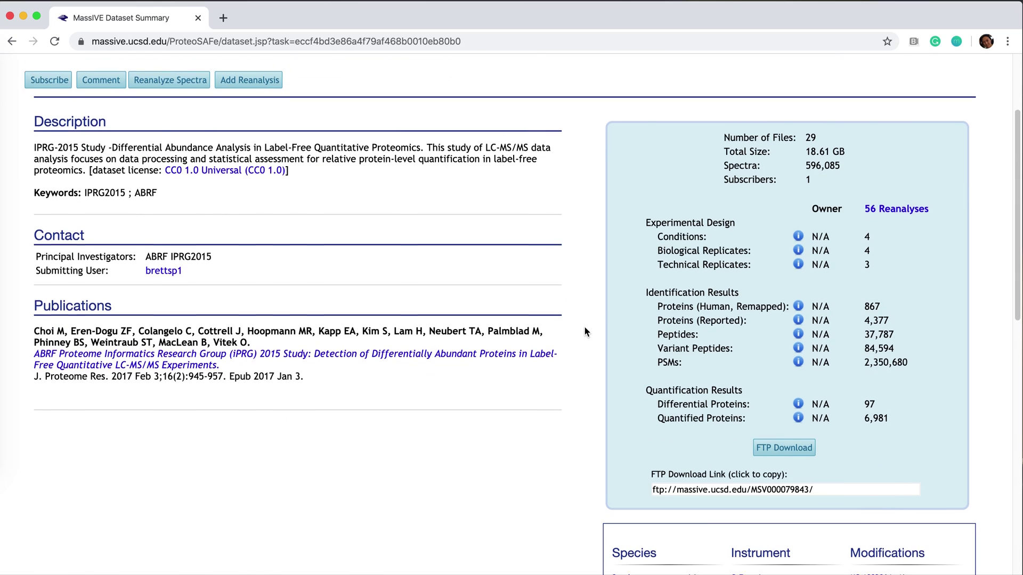
scroll(584, 326, "down", 6)
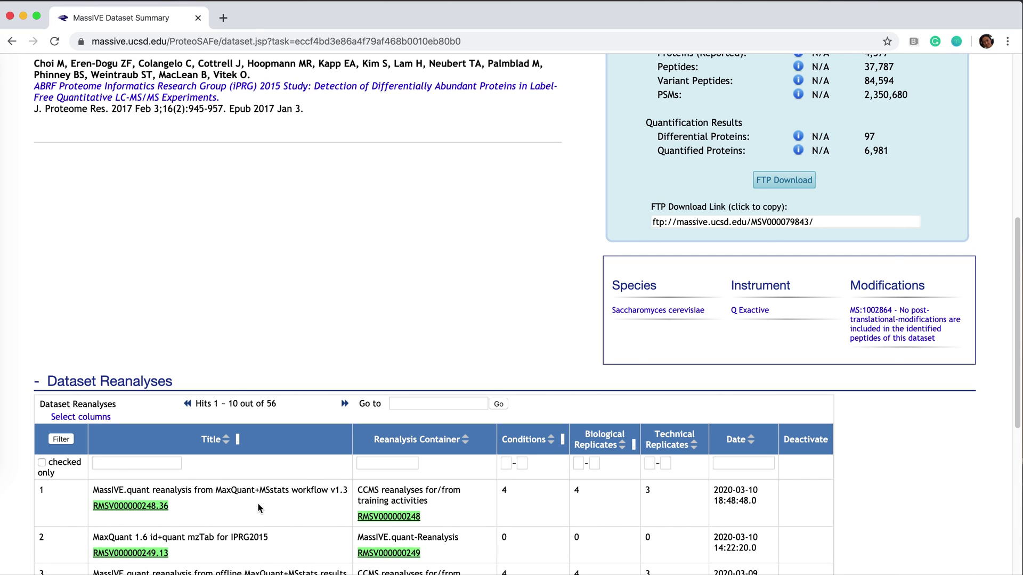
left_click(155, 506)
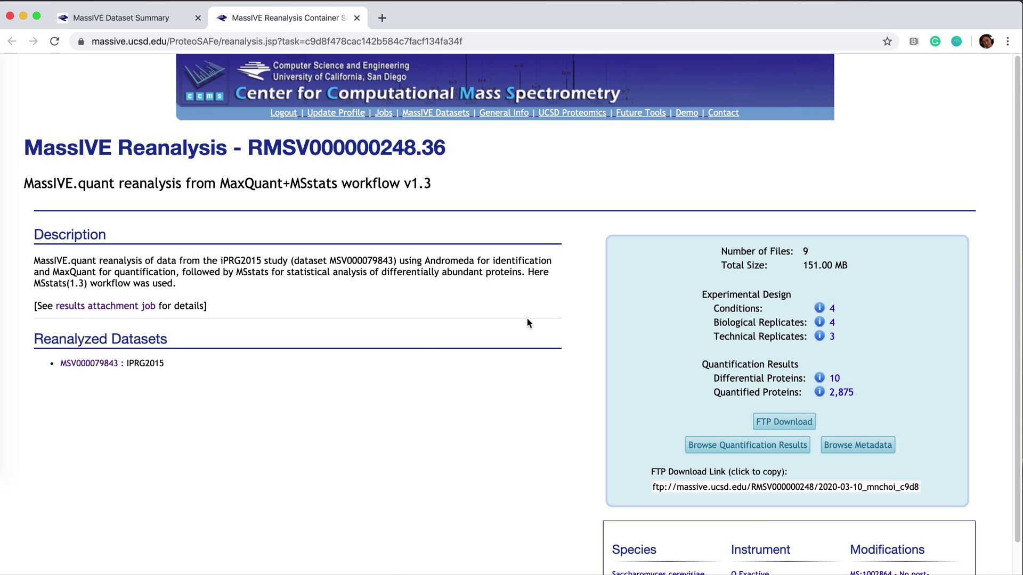
scroll(568, 325, "down", 2)
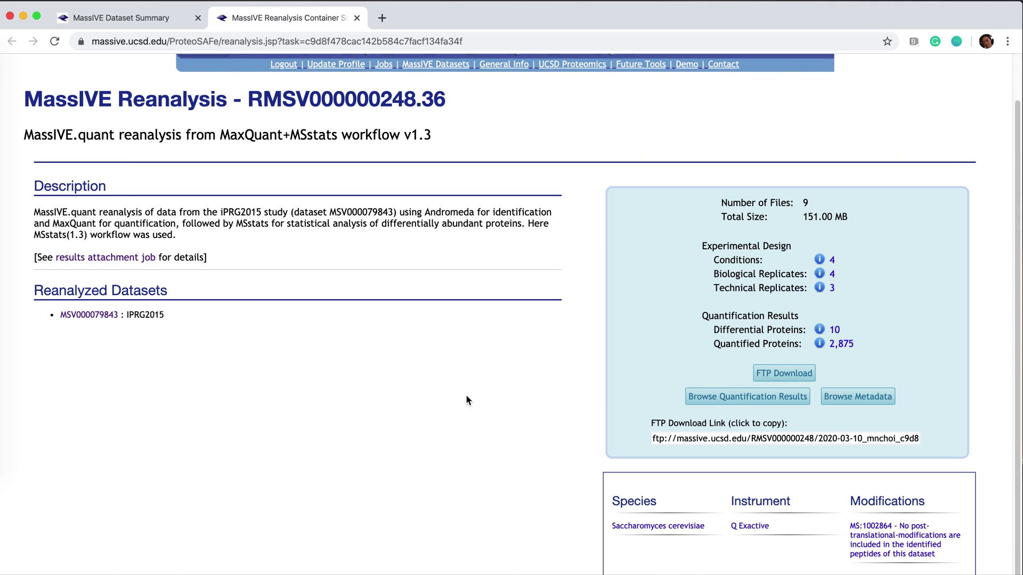
scroll(571, 308, "up", 2)
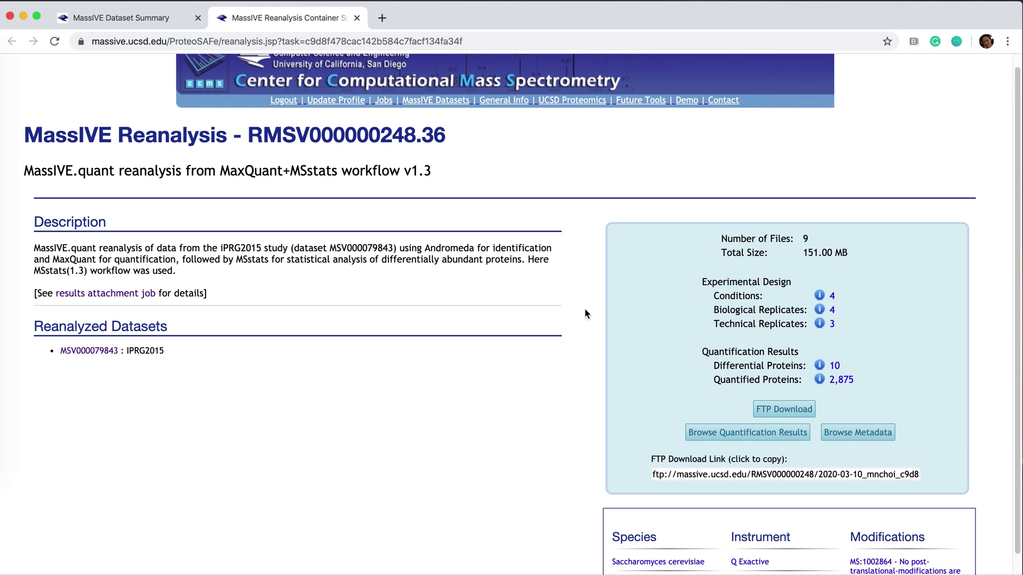